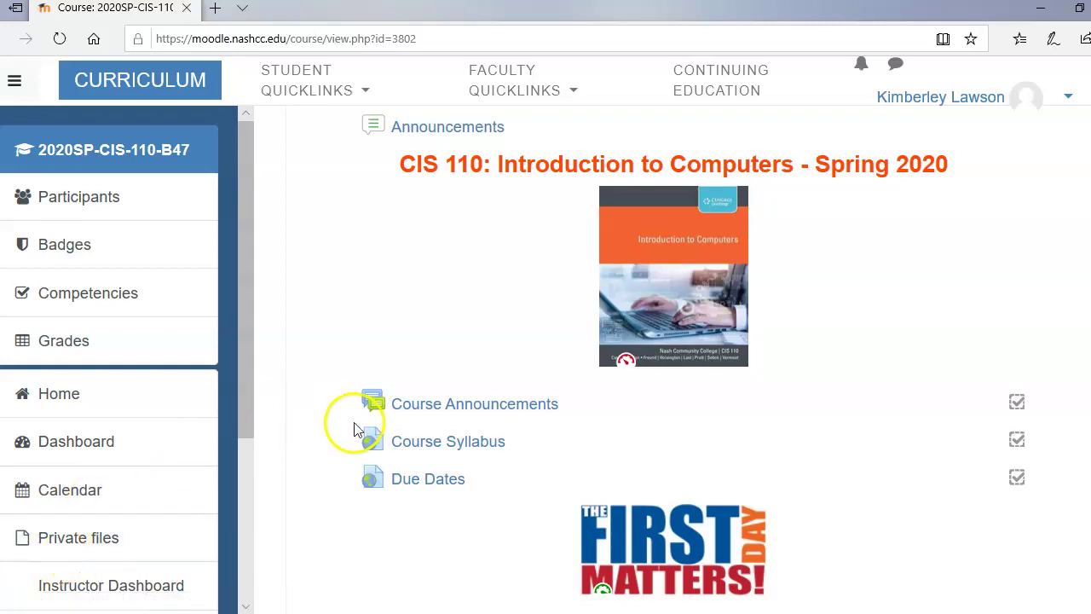
Open the CIS 110 Collaborate activity for Excel Module 2 from the course page and join its session.
{"action": "scroll", "coordinate": [537, 341], "scroll_direction": "down", "scroll_amount": 1}
{"action": "scroll", "coordinate": [524, 331], "scroll_direction": "down", "scroll_amount": 1}
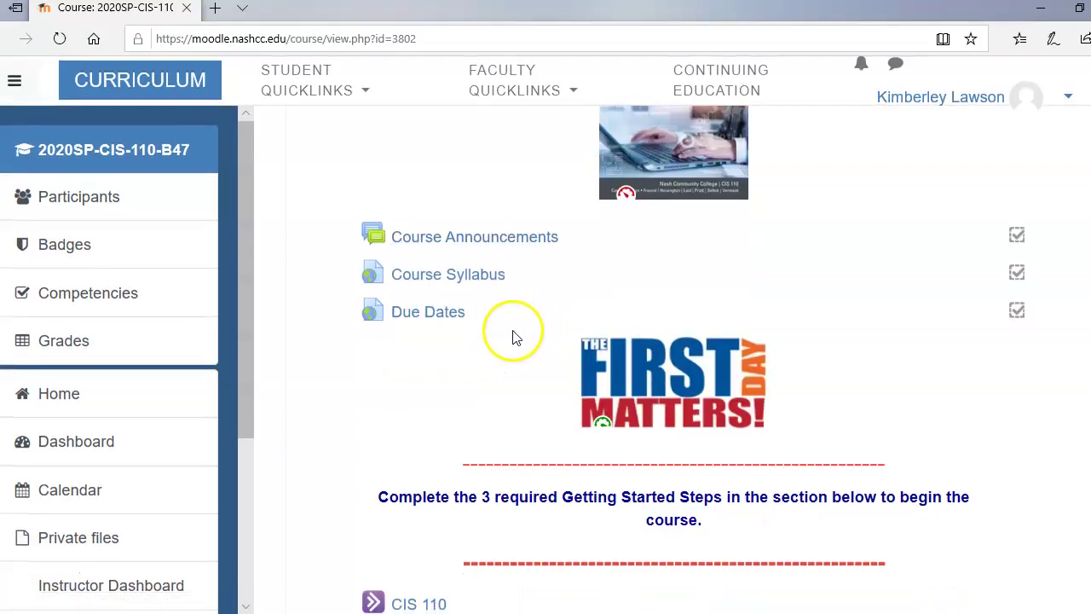
{"action": "scroll", "coordinate": [494, 337], "scroll_direction": "down", "scroll_amount": 2}
{"action": "scroll", "coordinate": [494, 338], "scroll_direction": "down", "scroll_amount": 2}
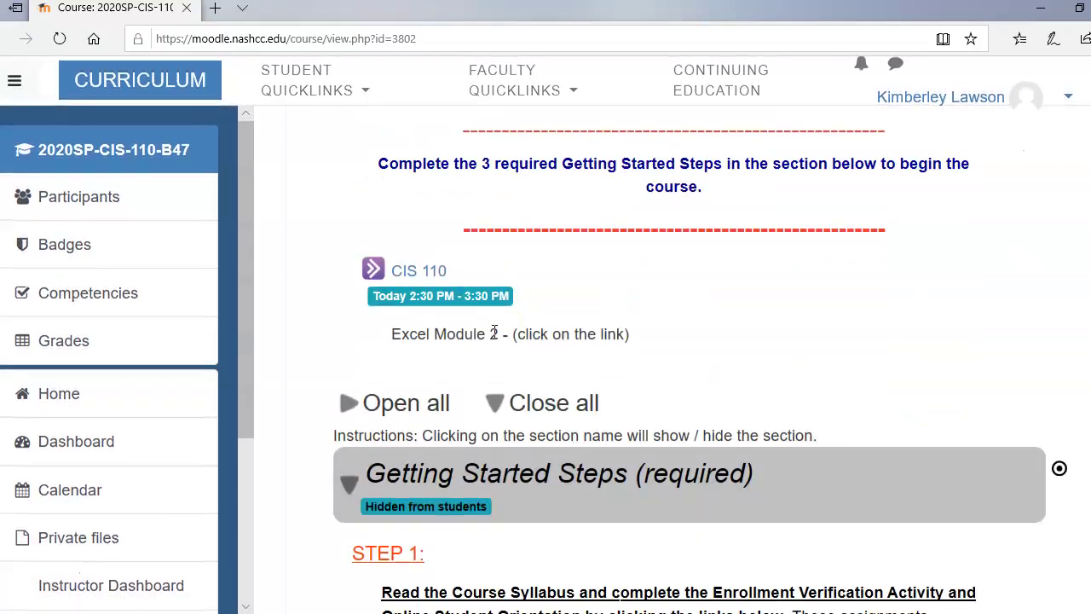
{"action": "left_click", "coordinate": [399, 271]}
{"action": "left_click", "coordinate": [418, 271]}
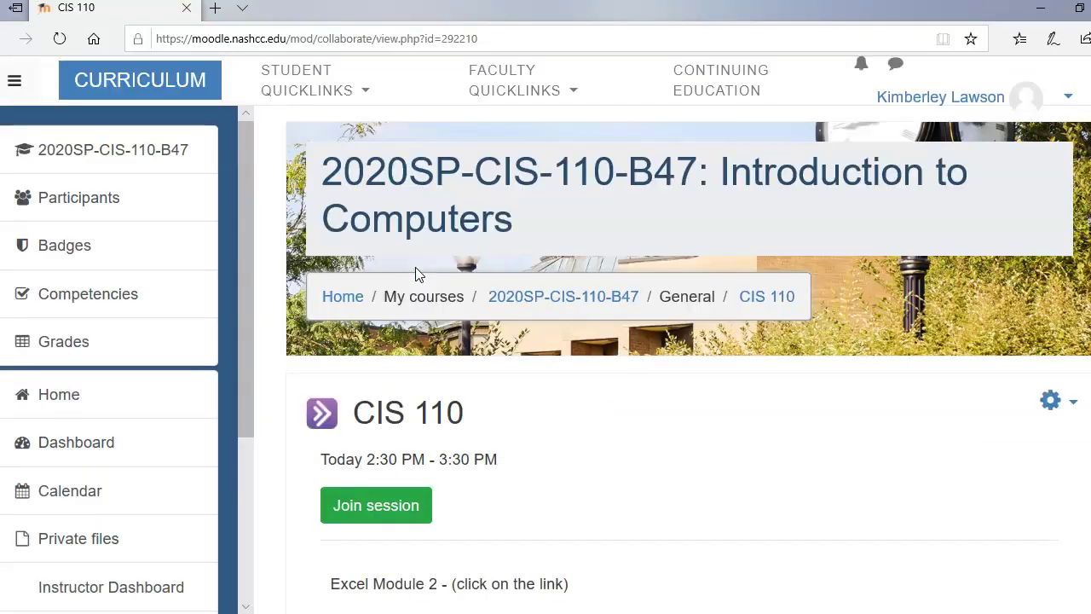
{"action": "scroll", "coordinate": [556, 333], "scroll_direction": "down", "scroll_amount": 3}
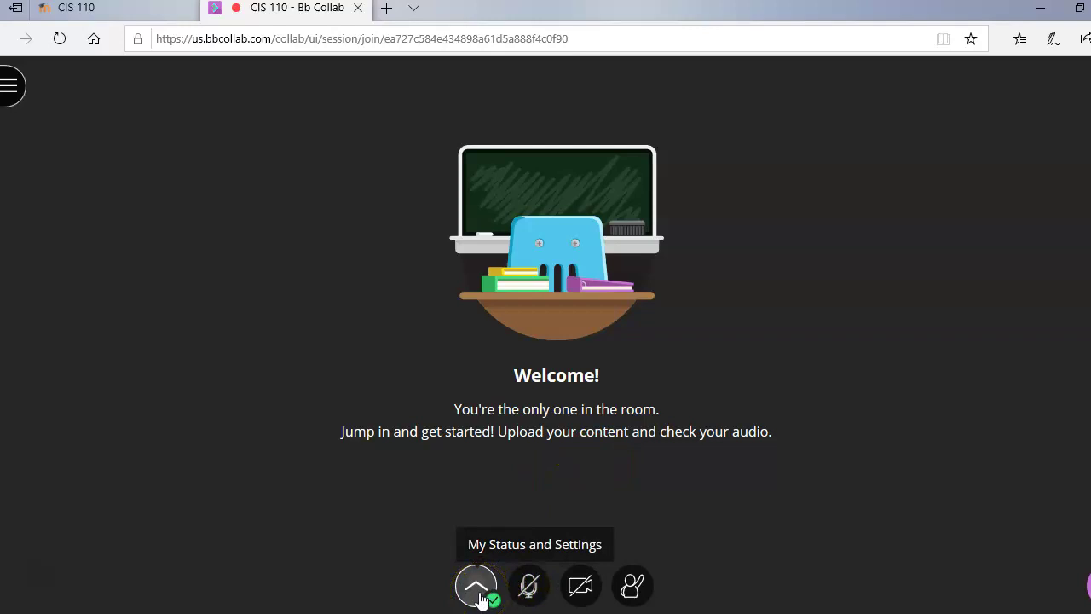
{"action": "left_click", "coordinate": [478, 598]}
{"action": "left_click", "coordinate": [523, 588]}
{"action": "left_click", "coordinate": [526, 585]}
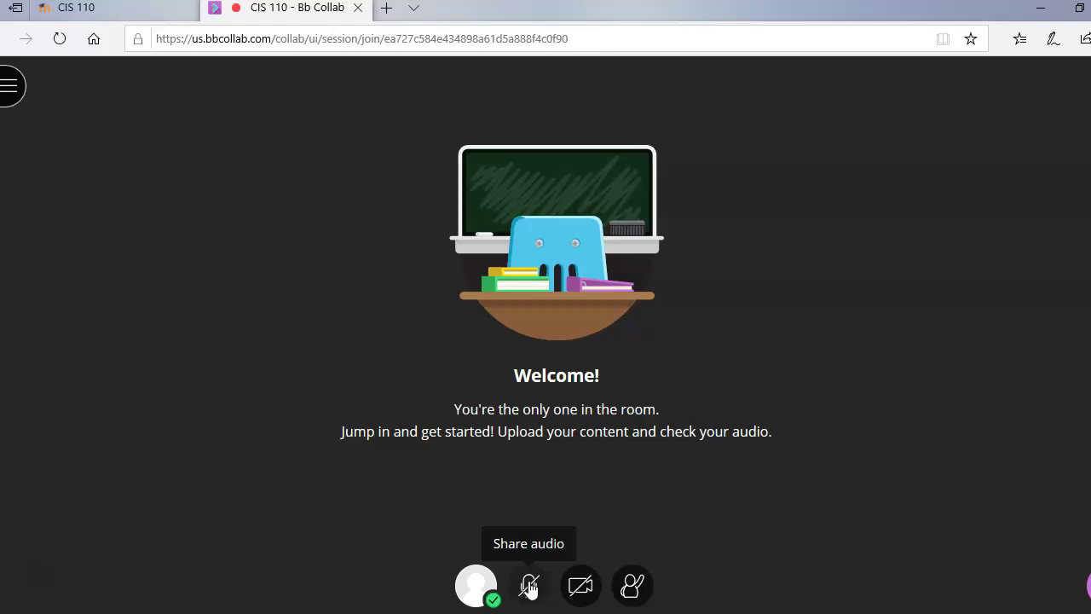
{"action": "left_click", "coordinate": [529, 589]}
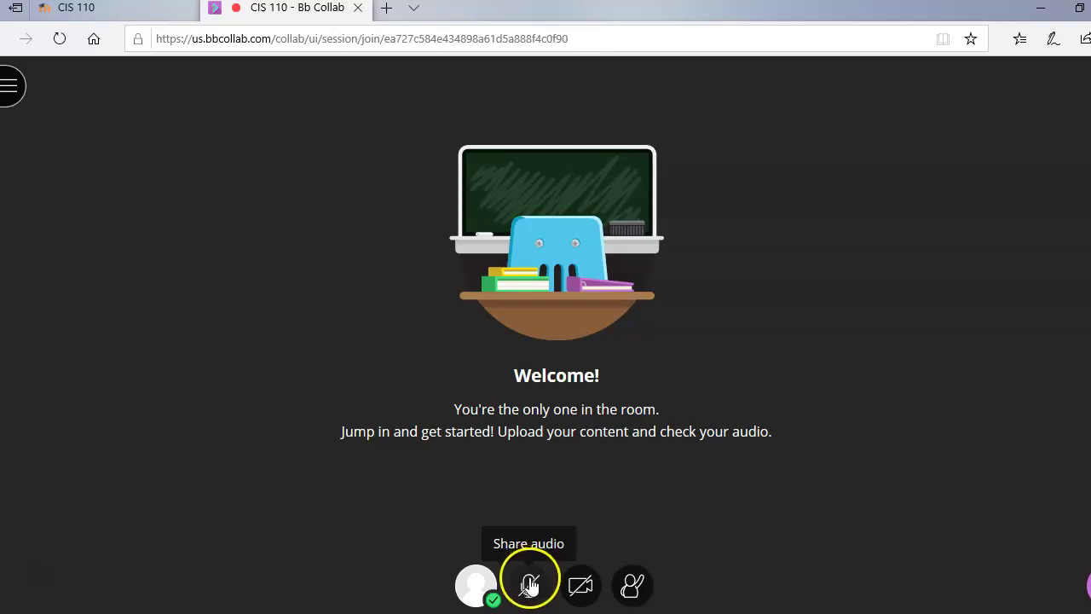
{"action": "left_click", "coordinate": [577, 600]}
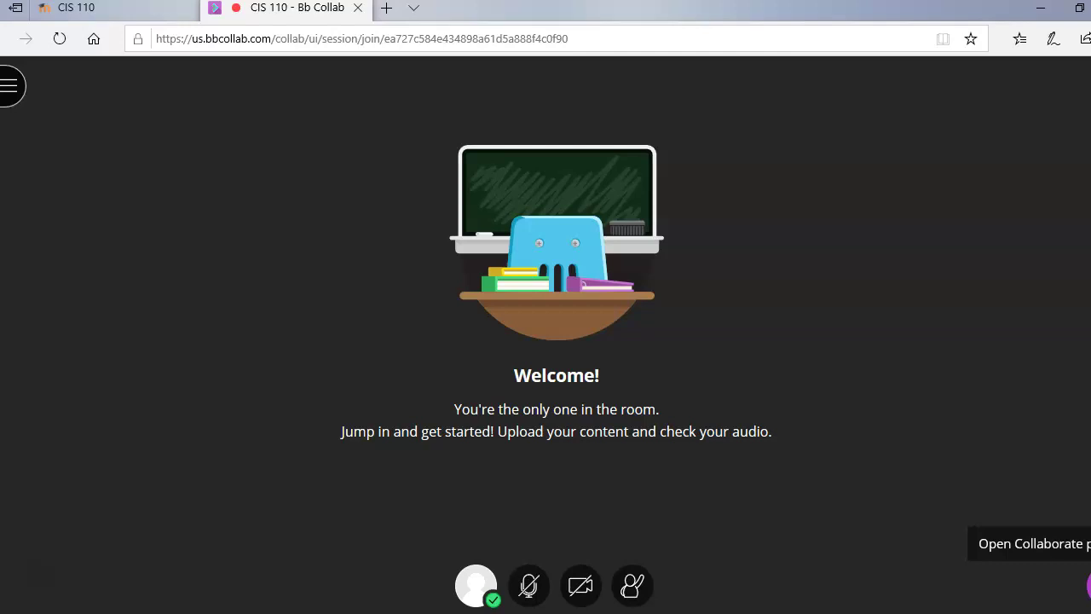
Open the Collaborate panel showing the Everyone chat.
{"action": "left_click", "coordinate": [1088, 586]}
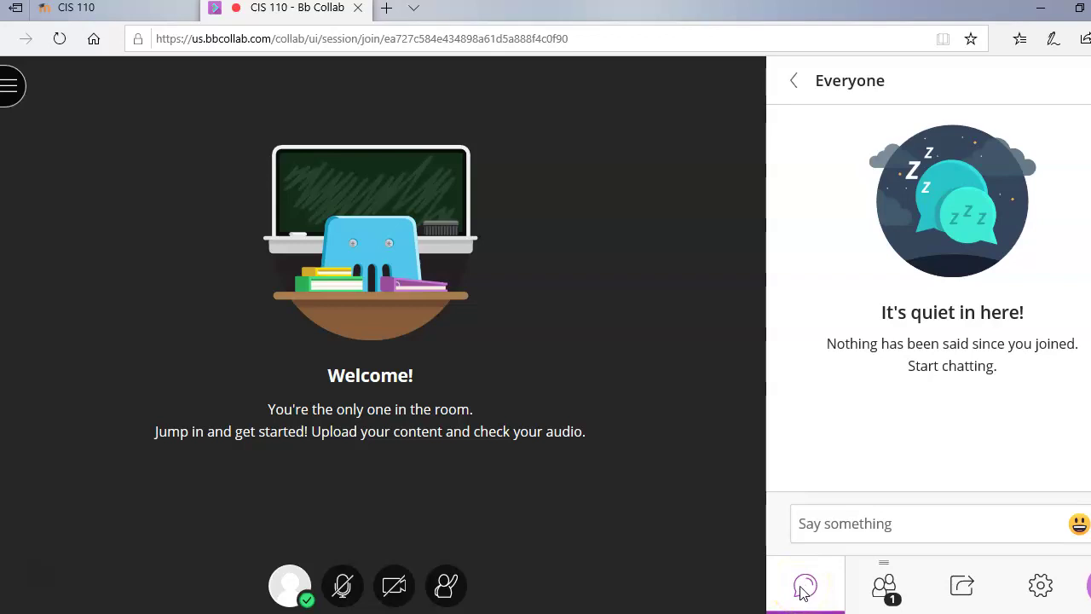
{"action": "left_click", "coordinate": [884, 588]}
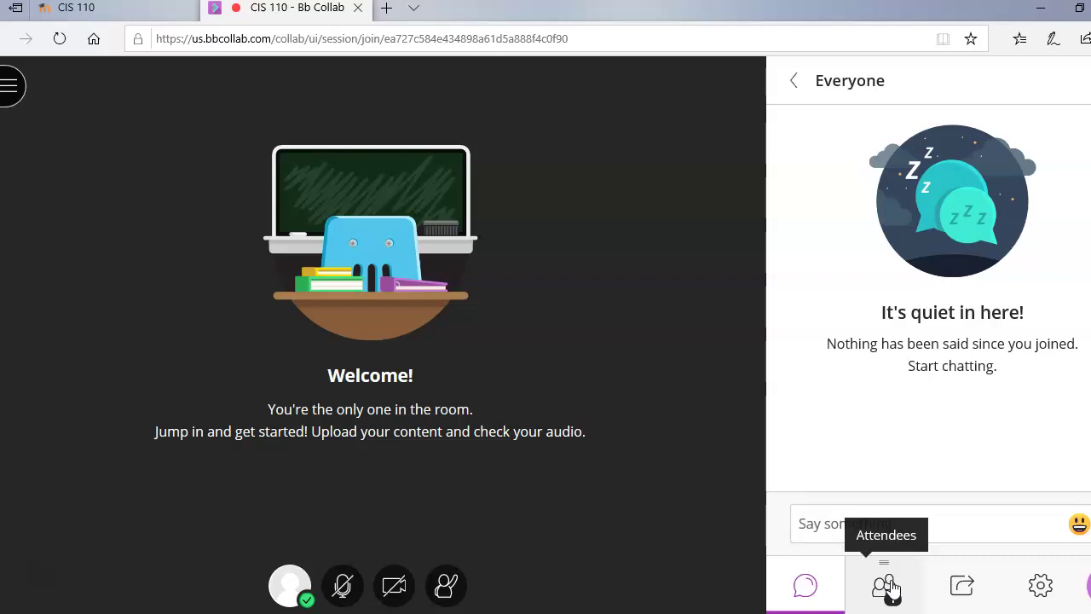
{"action": "left_click", "coordinate": [895, 594]}
{"action": "left_click", "coordinate": [961, 587]}
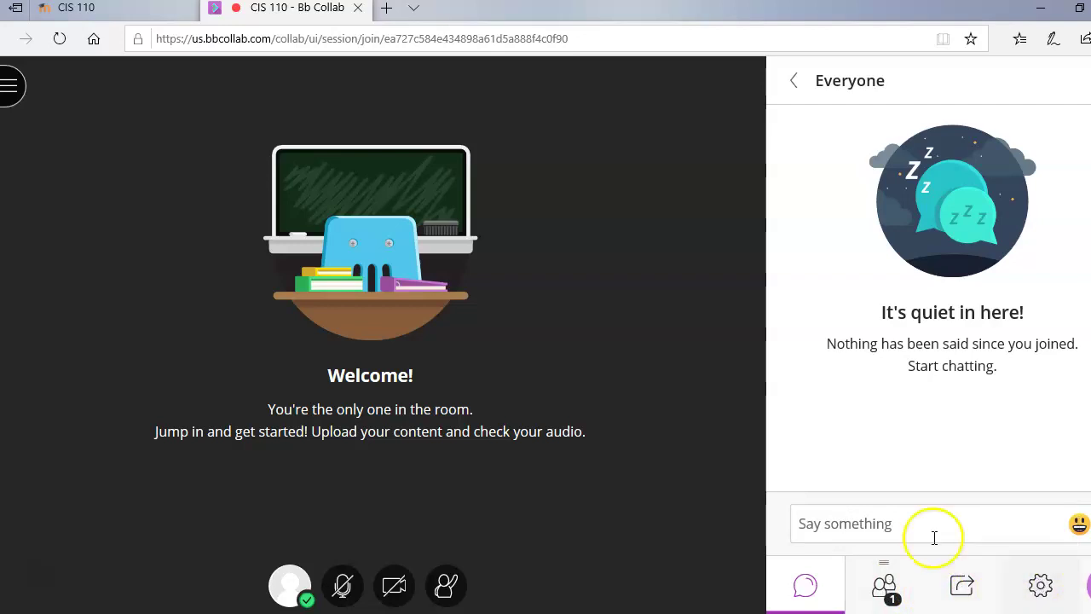
Send the message "I have a question." in the Everyone chat.
{"action": "left_click", "coordinate": [837, 520]}
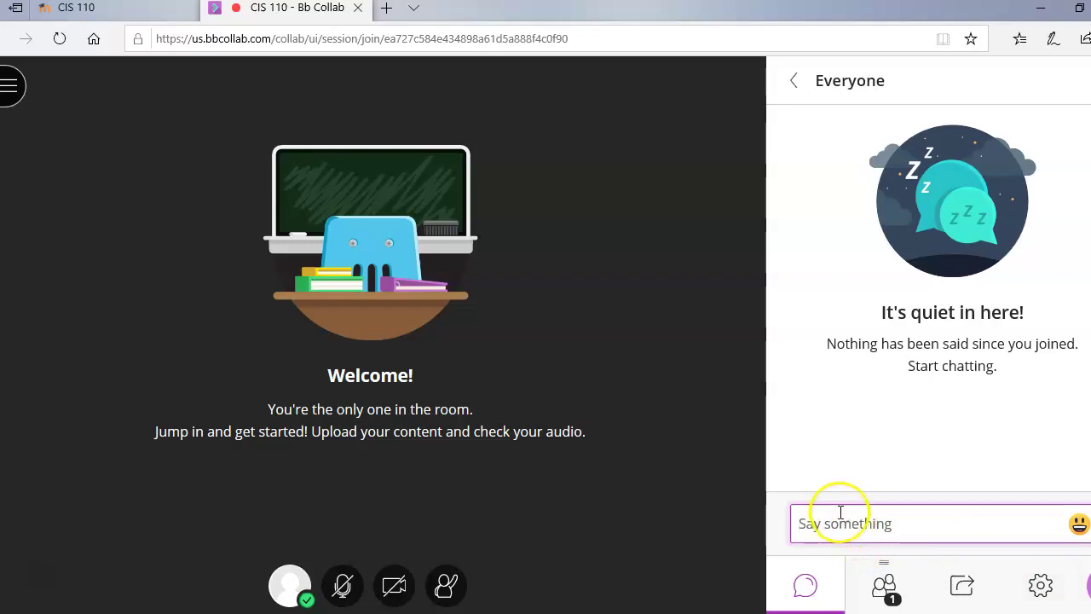
{"action": "type", "text": "O"}
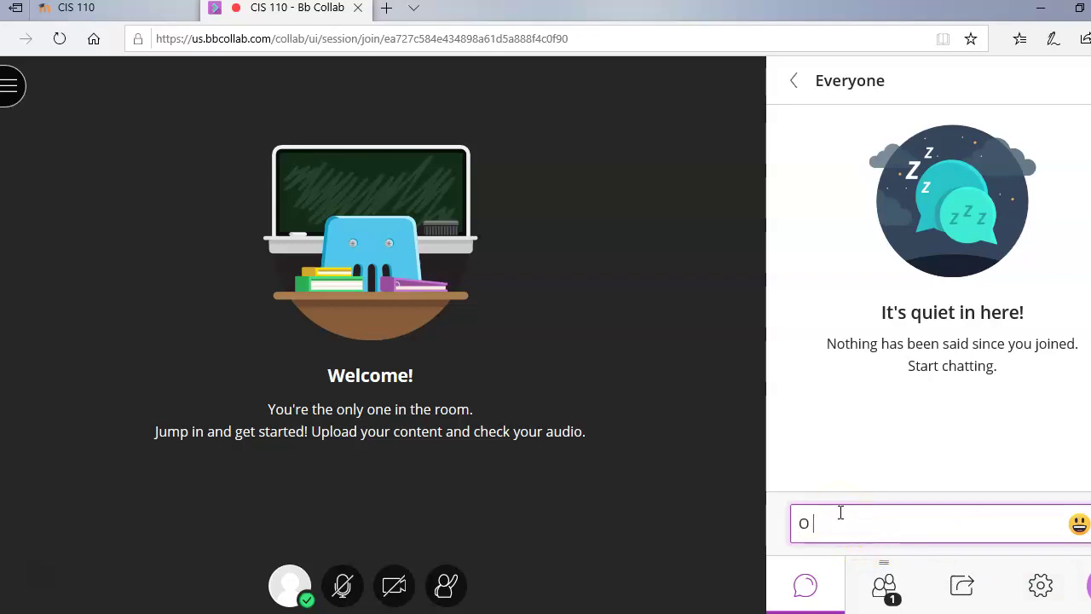
{"action": "key", "text": "BackSpace"}
{"action": "key", "text": "BackSpace"}
{"action": "type", "text": "I habr"}
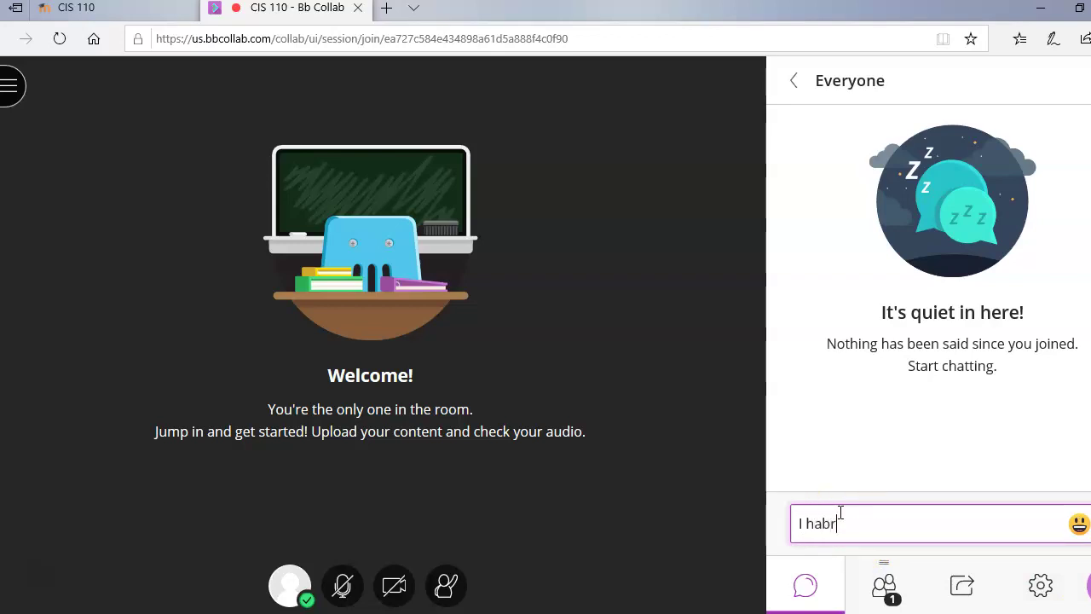
{"action": "key", "text": "BackSpace"}
{"action": "key", "text": "BackSpace"}
{"action": "type", "text": "ve a questi"}
{"action": "type", "text": "ons"}
{"action": "key", "text": "BackSpace"}
{"action": "type", "text": "."}
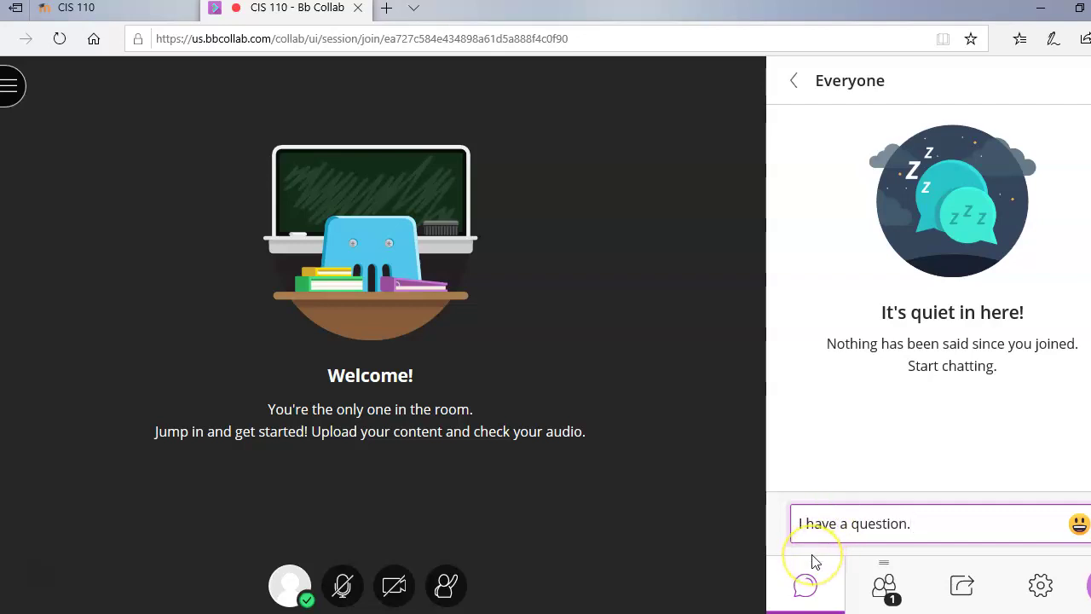
{"action": "key", "text": "Return"}
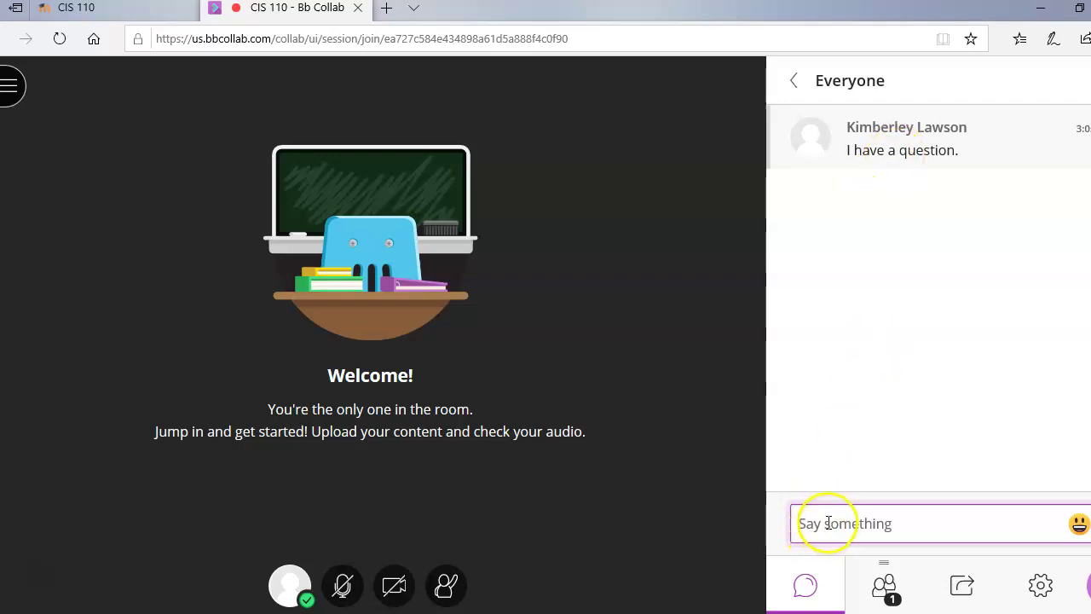
Post the follow-up message "what is a forumala?" to the Everyone chat.
{"action": "type", "text": "wha"}
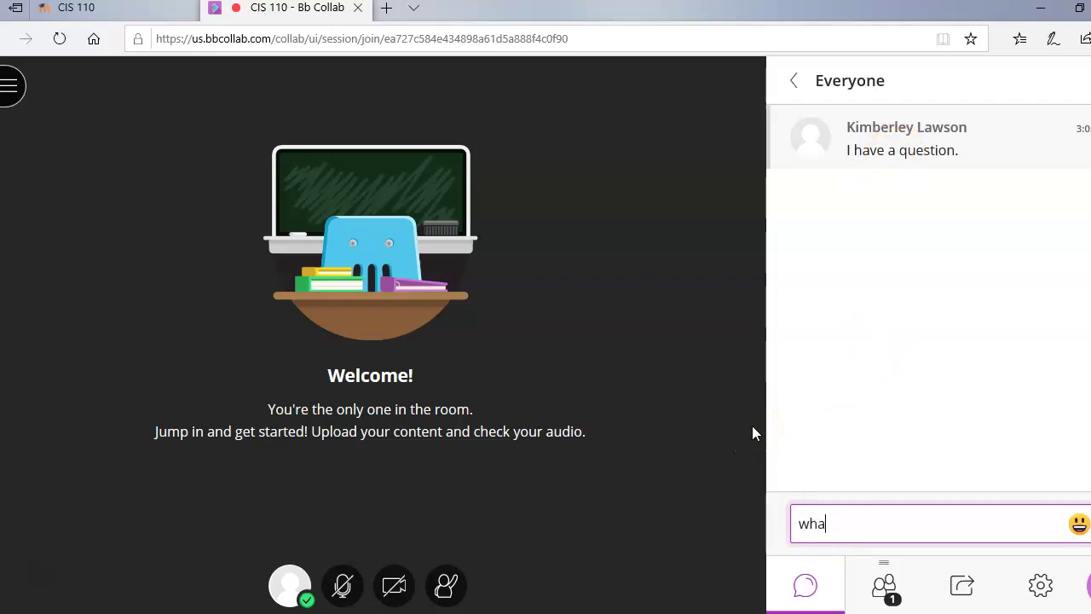
{"action": "type", "text": "t is a forumala"}
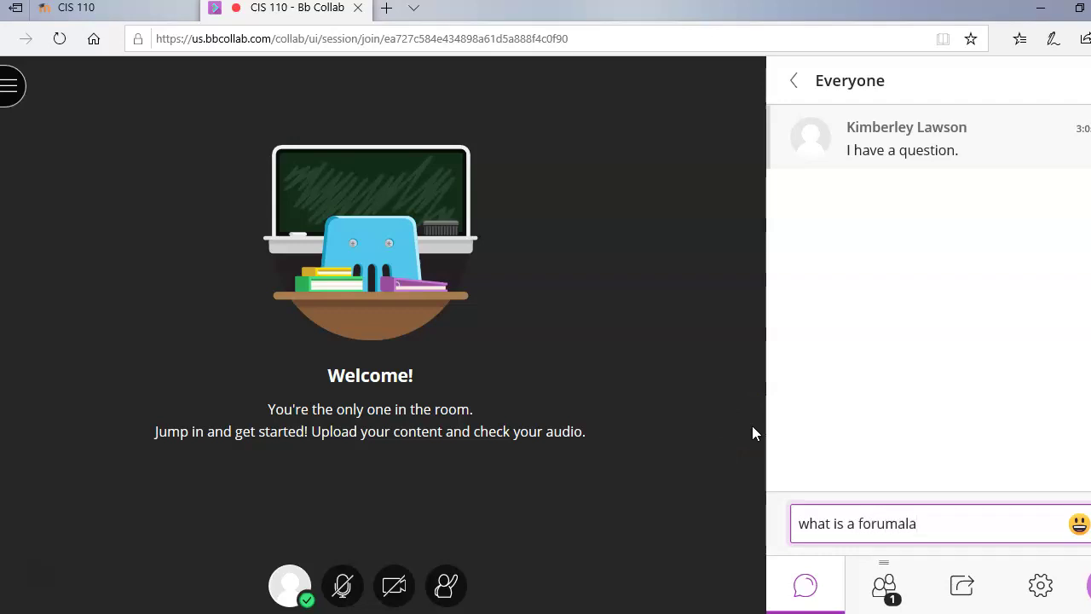
{"action": "type", "text": "?"}
{"action": "key", "text": "Return"}
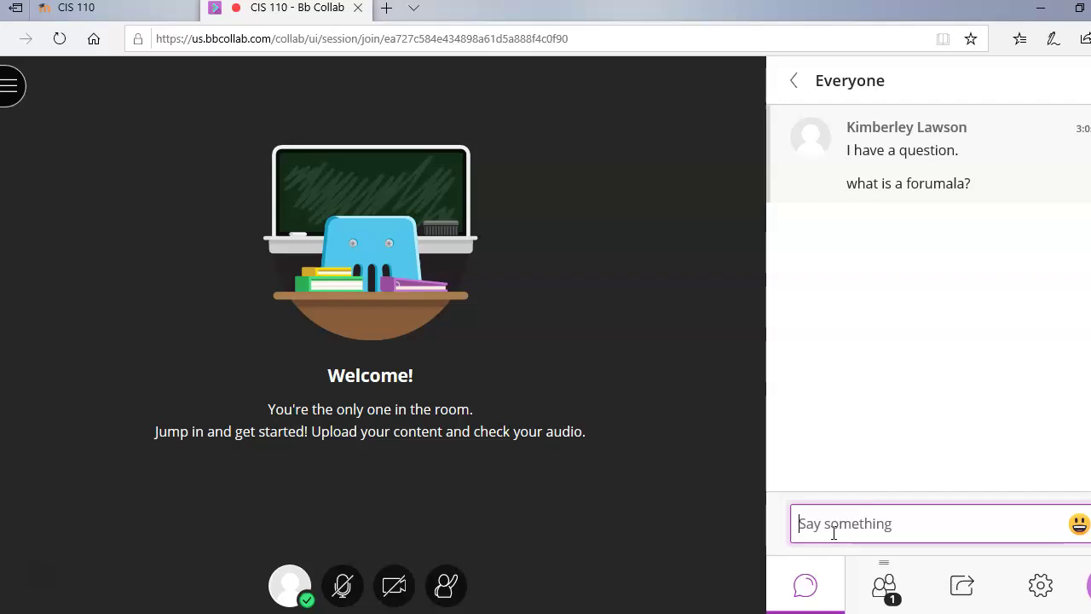
Return to Moodle's CIS 110 page and go back to the main page of the 2020SP-CIS-110-B47 course.
{"action": "left_click", "coordinate": [89, 12]}
{"action": "scroll", "coordinate": [546, 273], "scroll_direction": "up", "scroll_amount": 3}
{"action": "scroll", "coordinate": [620, 254], "scroll_direction": "down", "scroll_amount": 10}
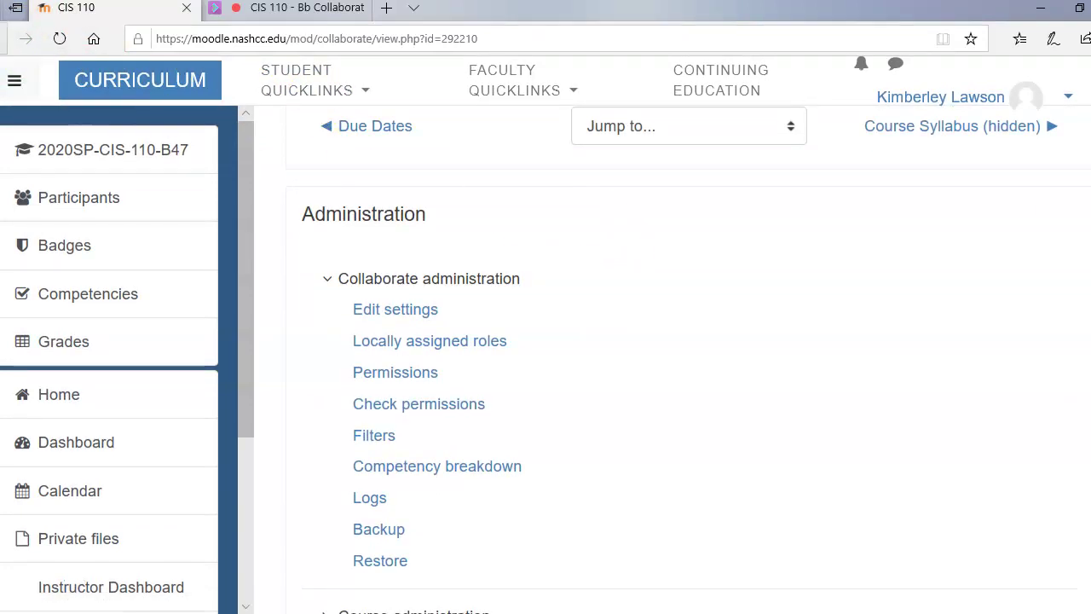
{"action": "left_click", "coordinate": [115, 94]}
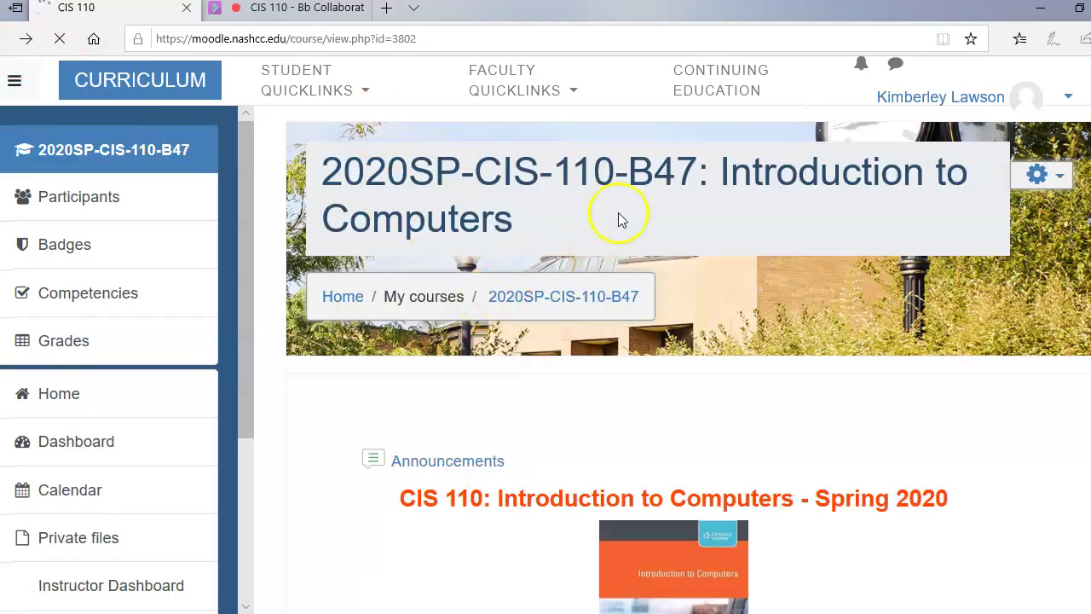
Switch the role for viewing the 2020SP-CIS-110-B47 course to Student.
{"action": "scroll", "coordinate": [555, 267], "scroll_direction": "down", "scroll_amount": 5}
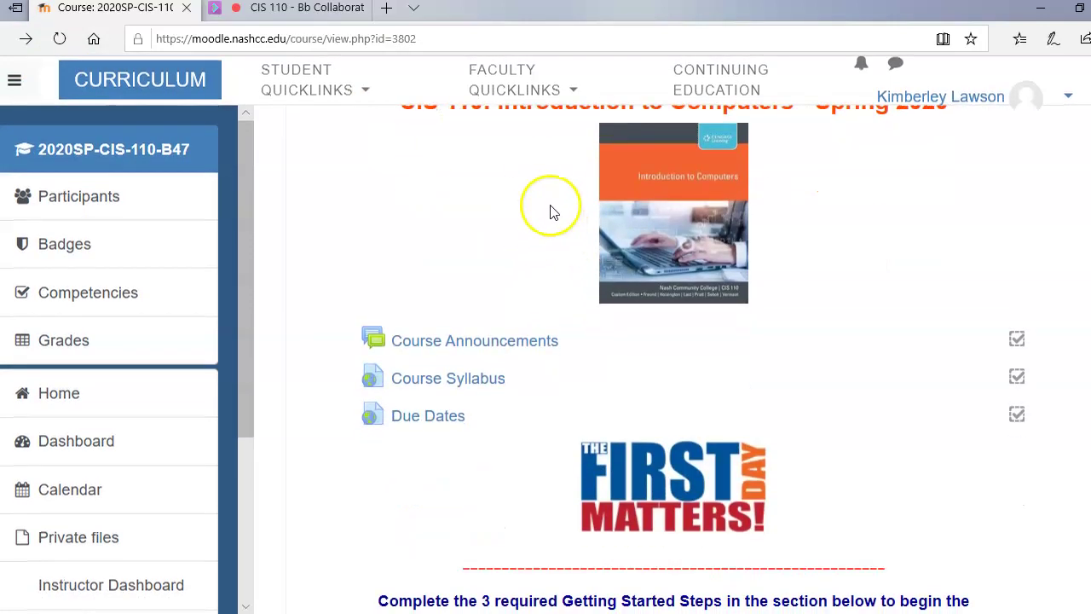
{"action": "scroll", "coordinate": [526, 141], "scroll_direction": "down", "scroll_amount": 2}
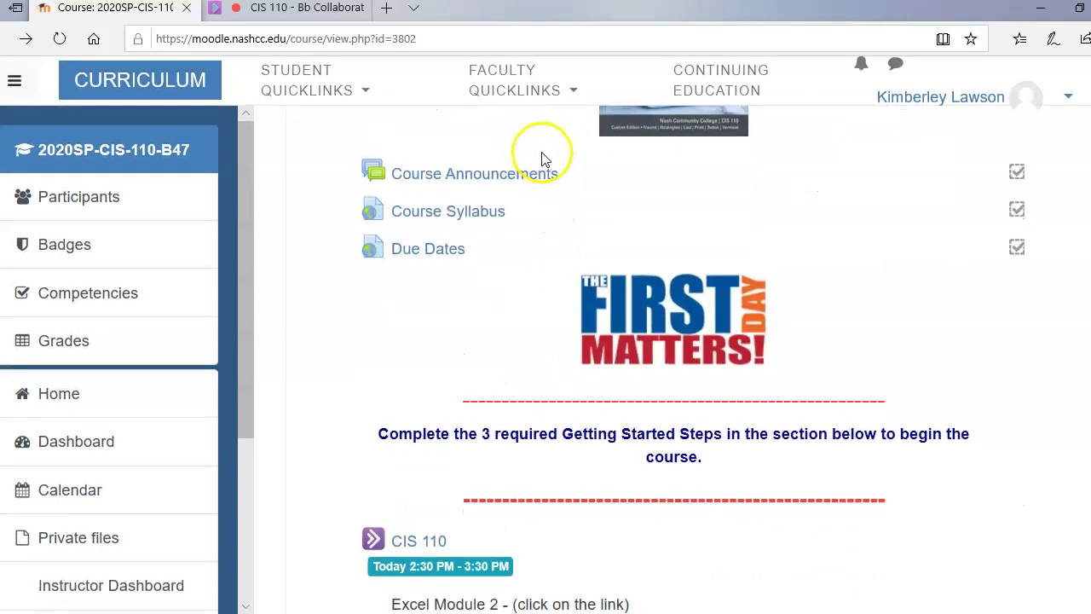
{"action": "scroll", "coordinate": [538, 170], "scroll_direction": "down", "scroll_amount": 4}
{"action": "scroll", "coordinate": [551, 193], "scroll_direction": "down", "scroll_amount": 13}
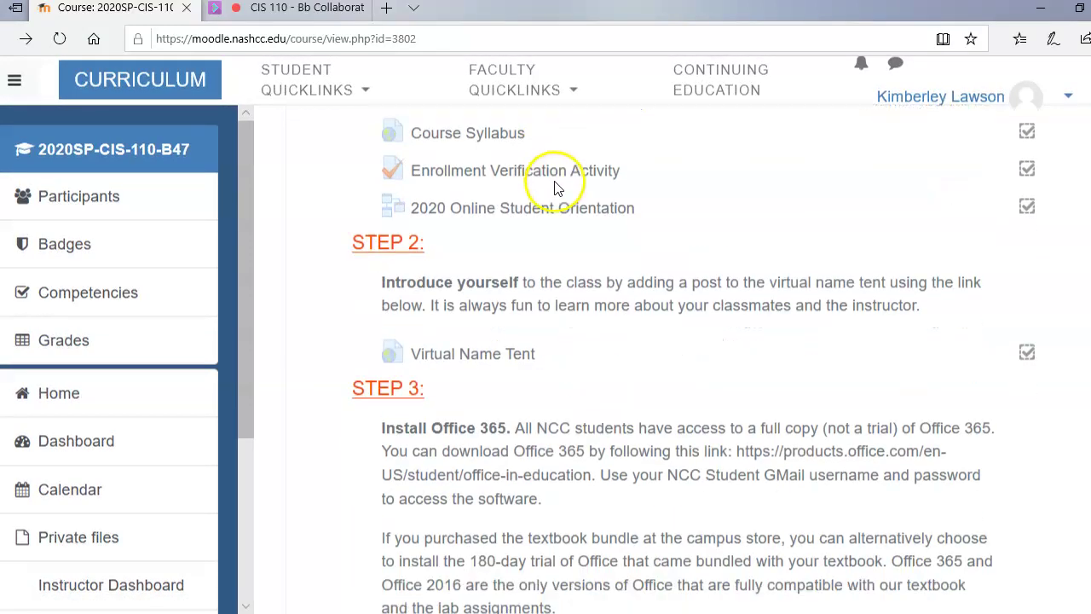
{"action": "scroll", "coordinate": [556, 189], "scroll_direction": "up", "scroll_amount": 7}
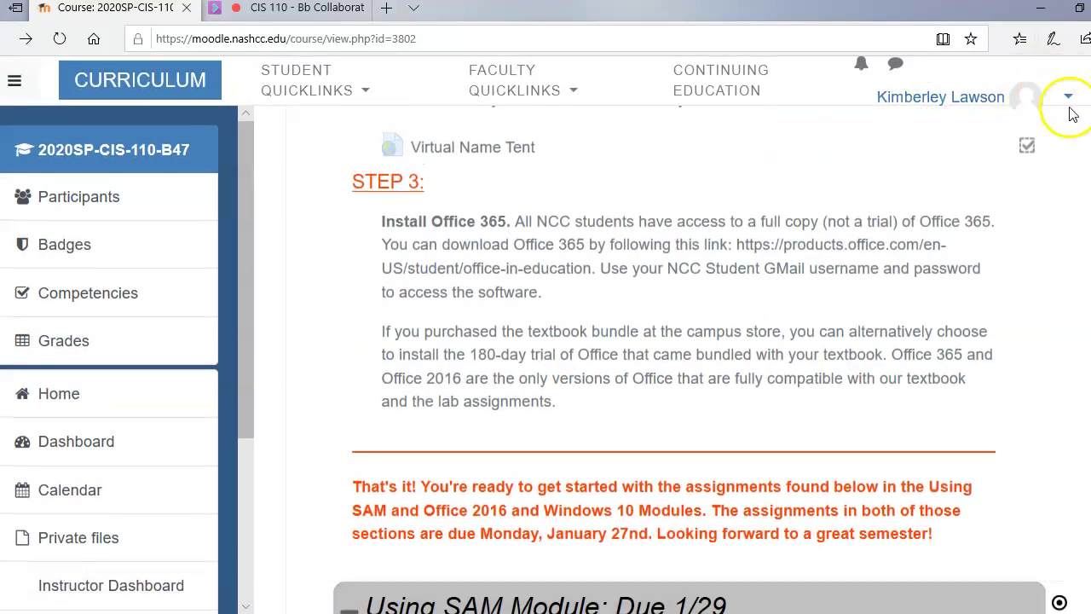
{"action": "scroll", "coordinate": [555, 189], "scroll_direction": "up", "scroll_amount": 10}
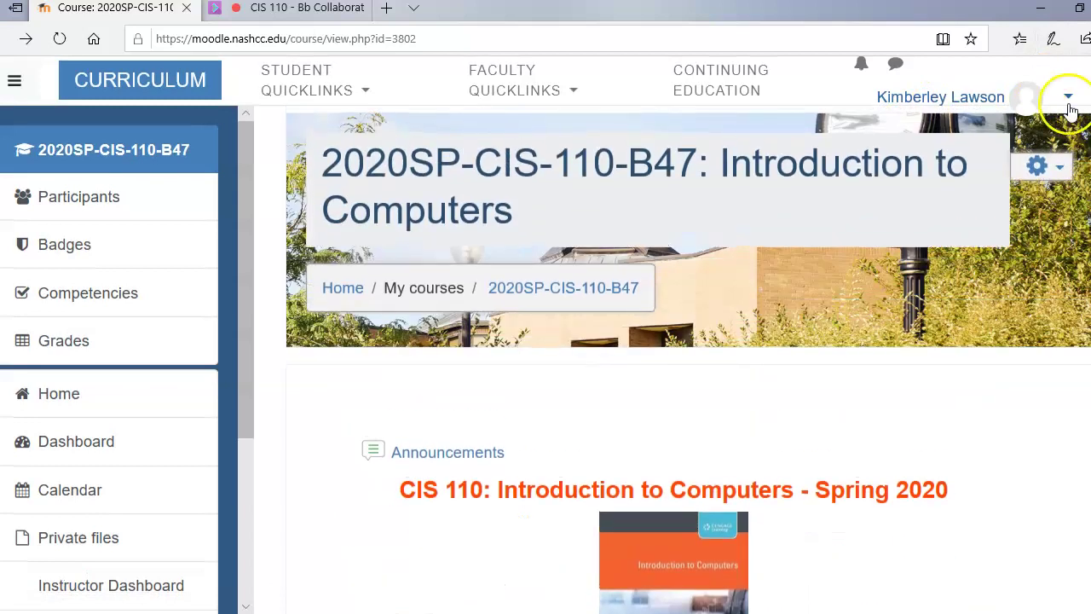
{"action": "left_click", "coordinate": [1063, 98]}
{"action": "left_click", "coordinate": [963, 371]}
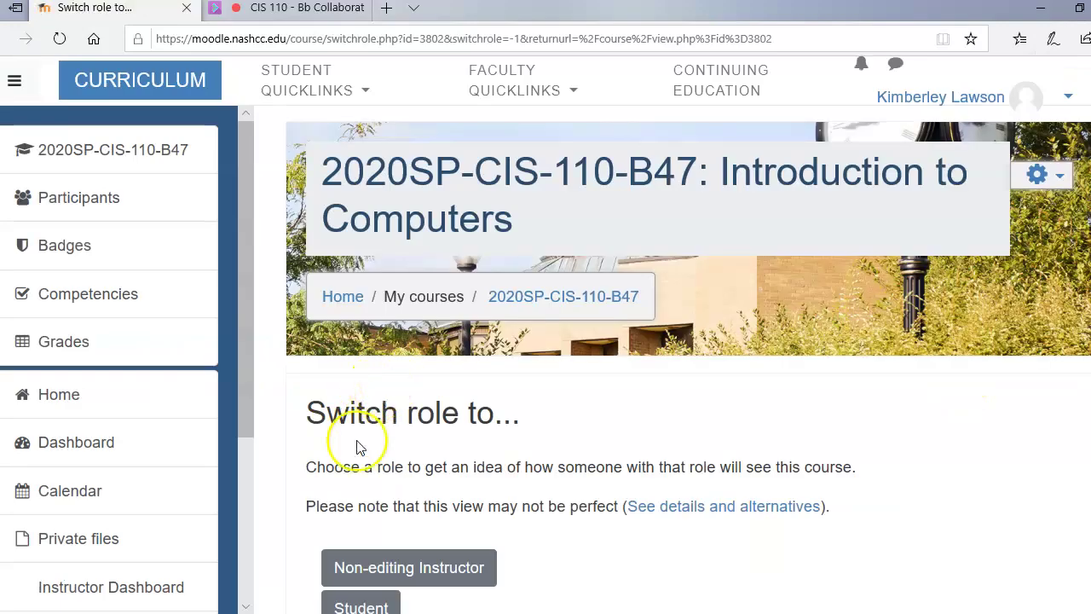
{"action": "scroll", "coordinate": [355, 443], "scroll_direction": "down", "scroll_amount": 2}
{"action": "left_click", "coordinate": [361, 440]}
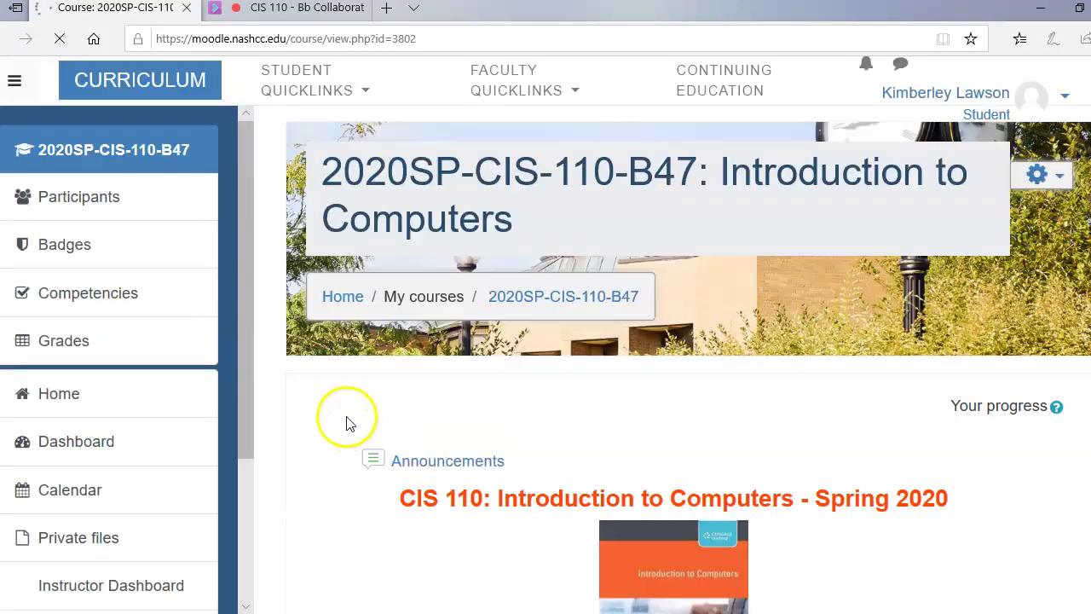
Review the Virtual Help section's information on live Collaborate sessions, e-mail help, library computers and installing Office 365 at home.
{"action": "scroll", "coordinate": [368, 416], "scroll_direction": "down", "scroll_amount": 10}
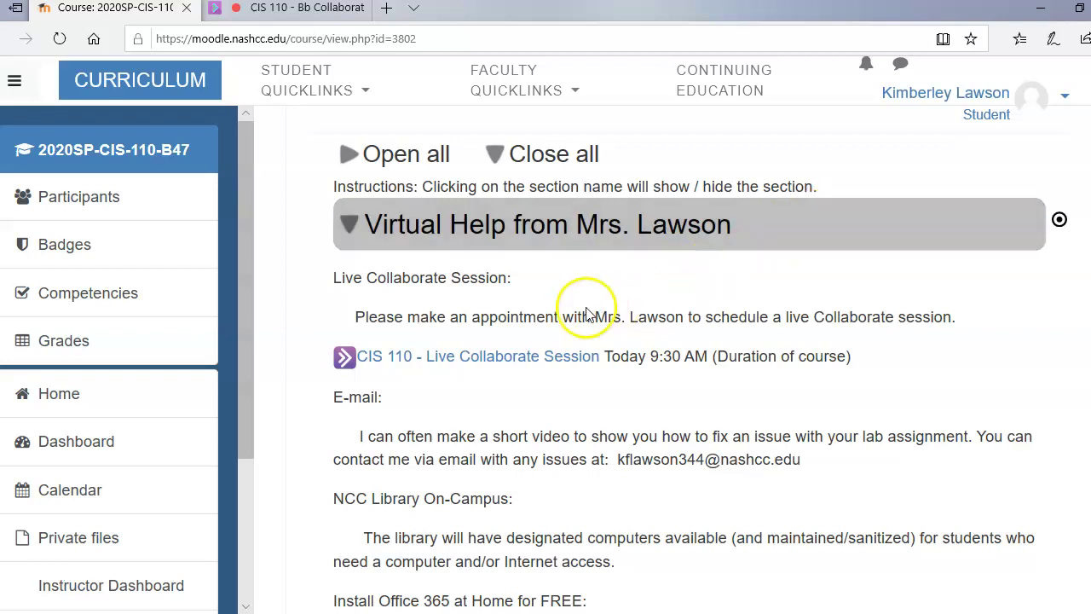
{"action": "scroll", "coordinate": [562, 289], "scroll_direction": "down", "scroll_amount": 1}
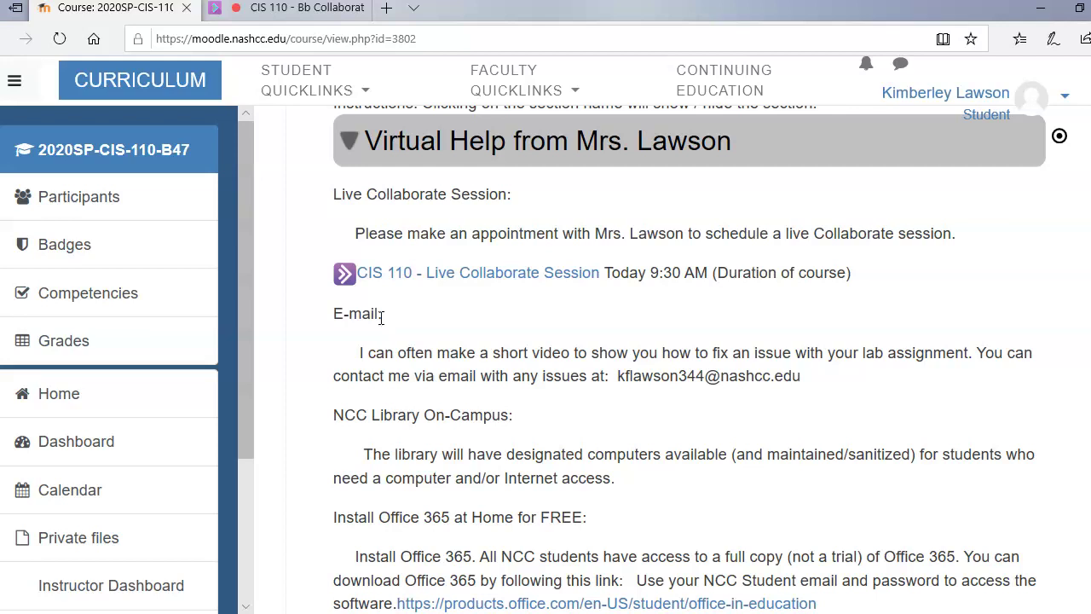
{"action": "scroll", "coordinate": [350, 396], "scroll_direction": "down", "scroll_amount": 2}
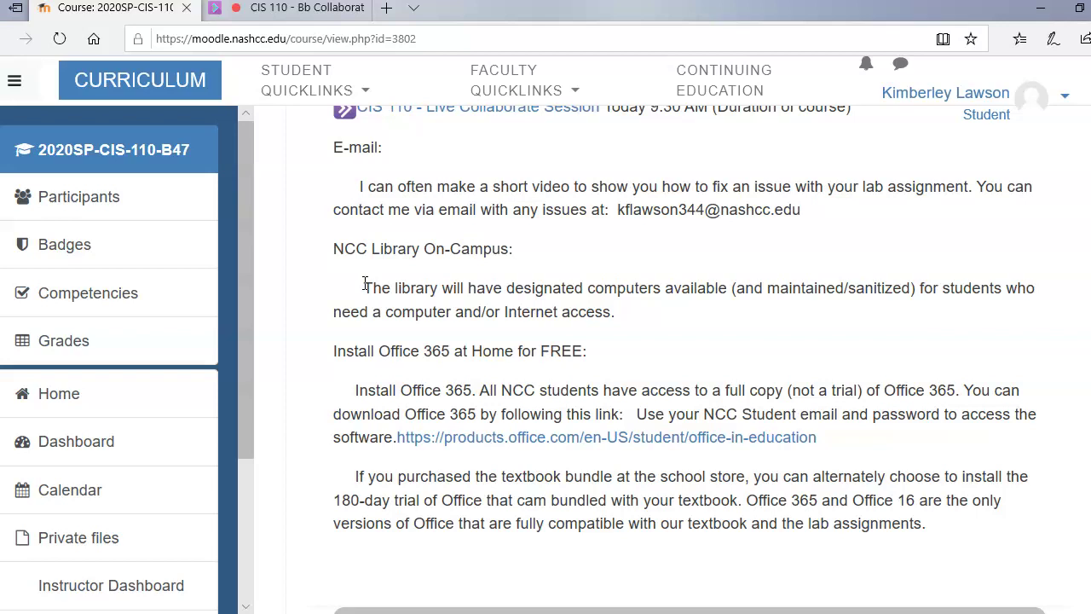
{"action": "left_click", "coordinate": [361, 281]}
{"action": "scroll", "coordinate": [362, 294], "scroll_direction": "down", "scroll_amount": 2}
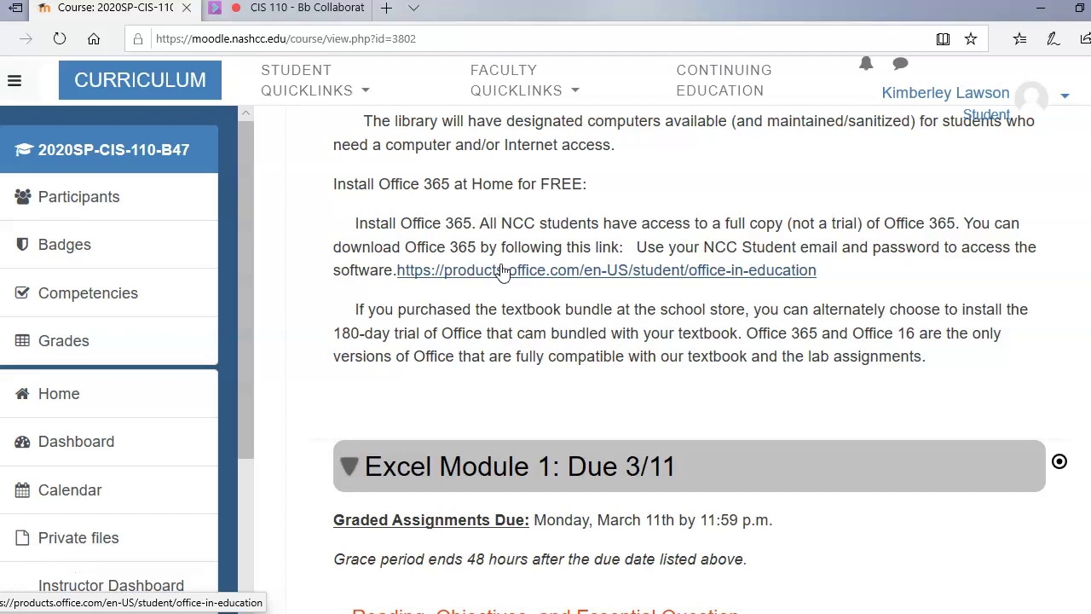
{"action": "scroll", "coordinate": [501, 271], "scroll_direction": "up", "scroll_amount": 1}
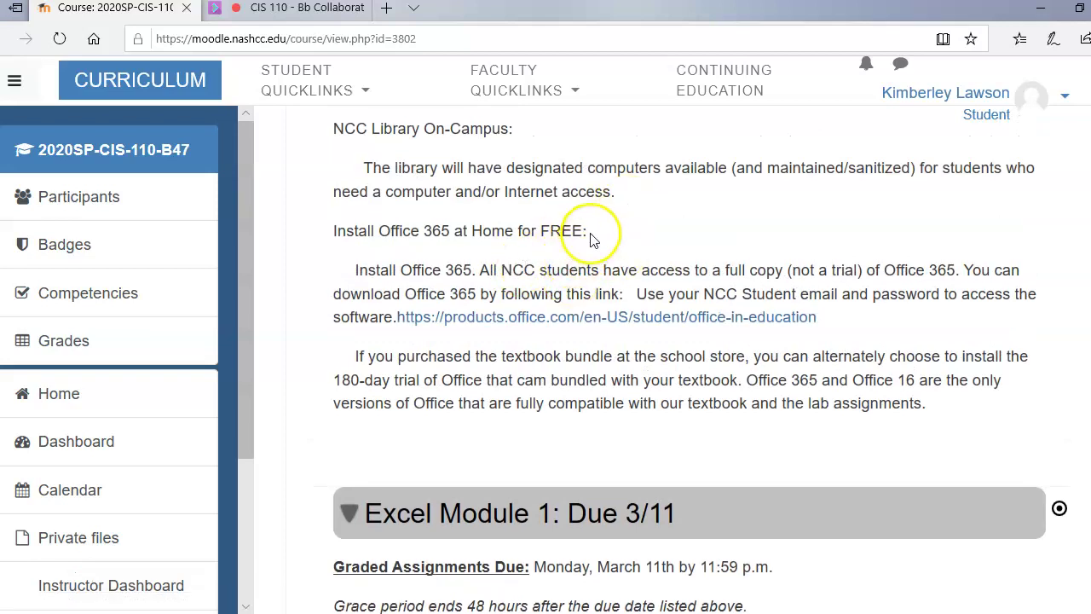
{"action": "scroll", "coordinate": [594, 237], "scroll_direction": "down", "scroll_amount": 1}
{"action": "scroll", "coordinate": [601, 242], "scroll_direction": "up", "scroll_amount": 5}
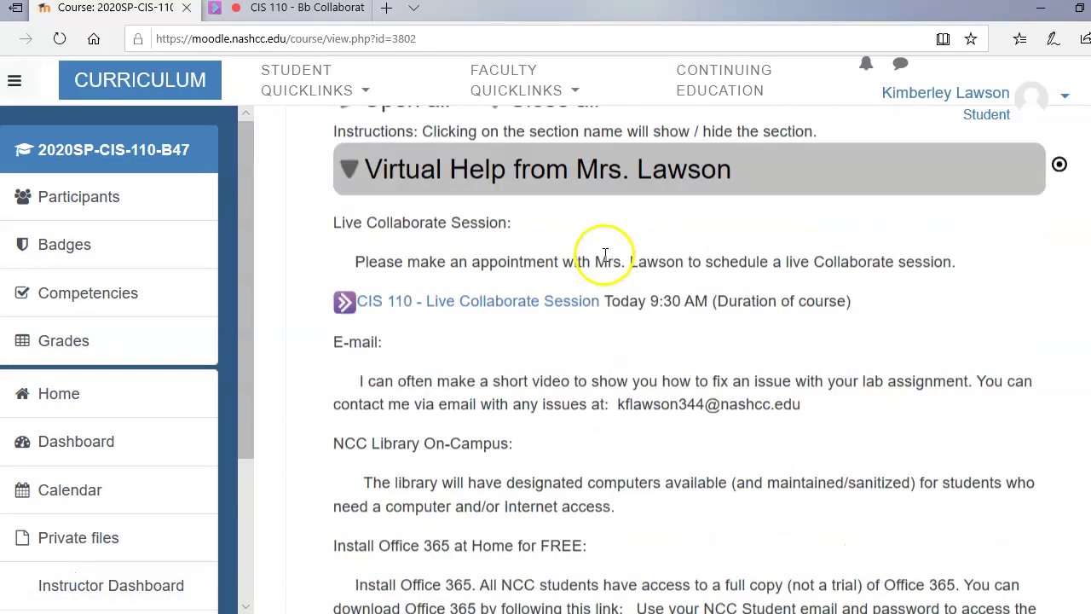